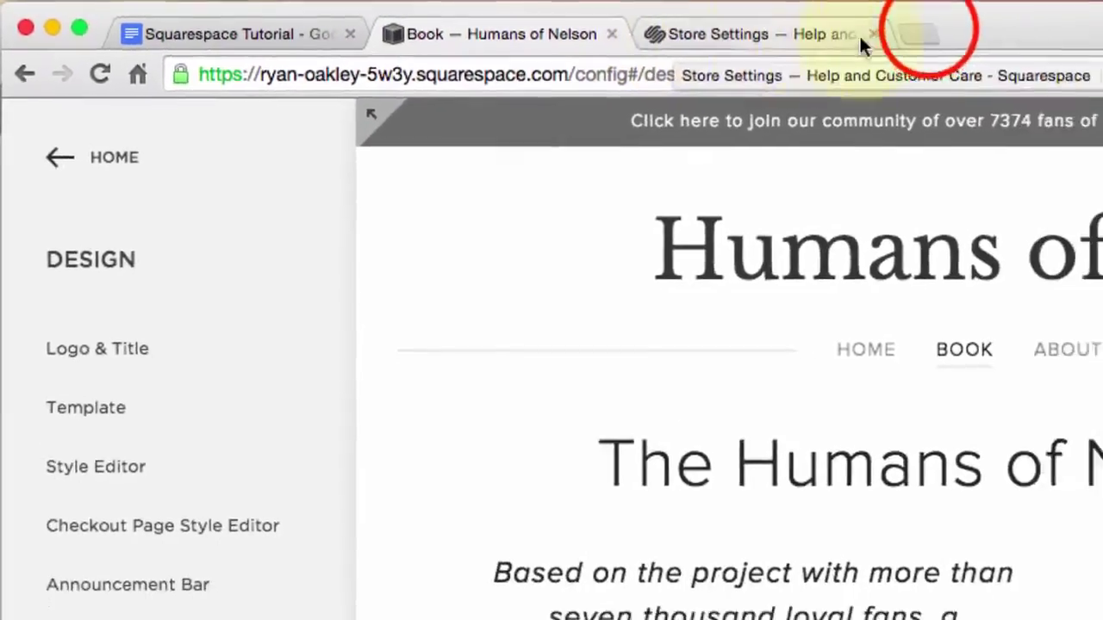
Load humansofnelsonbc.ca in a new Chrome tab, then return to the Book editor tab
click(916, 33)
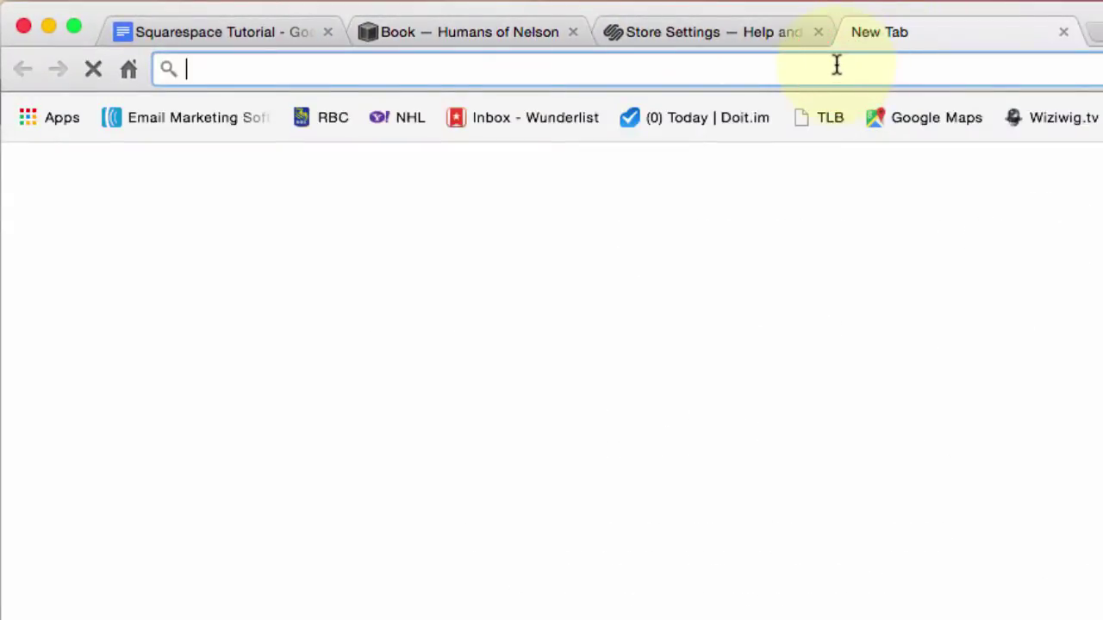
text(humansofnelsonbc.ca)
key(Return)
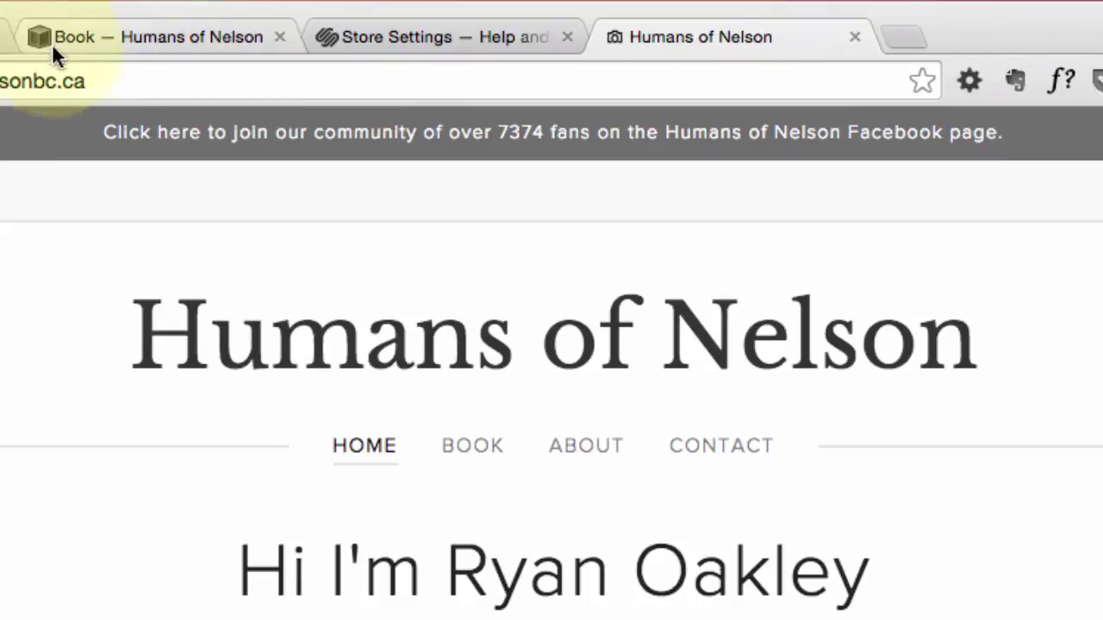
click(149, 40)
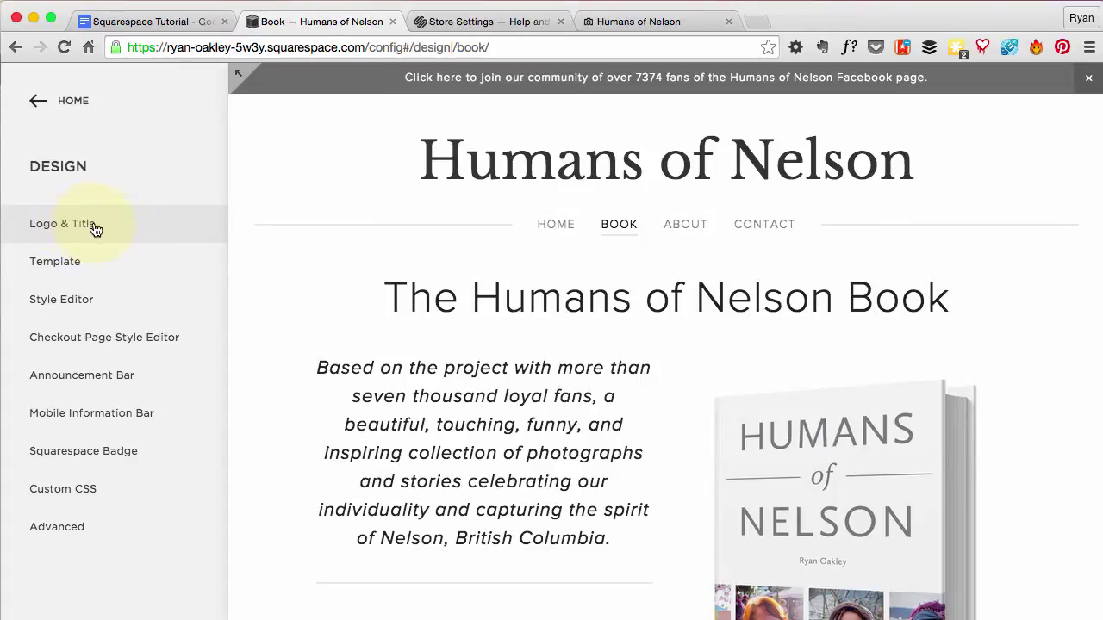
Open Logo & Title in the Design panel and scroll to Browser Icon (Favicon)
click(86, 226)
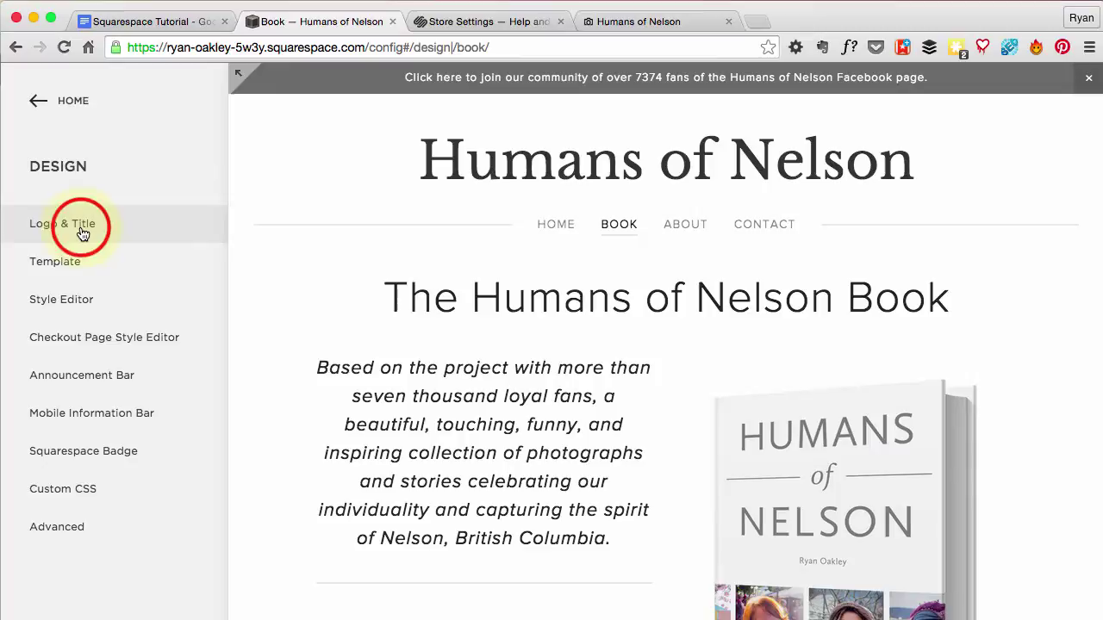
scroll(178, 288, down, 5)
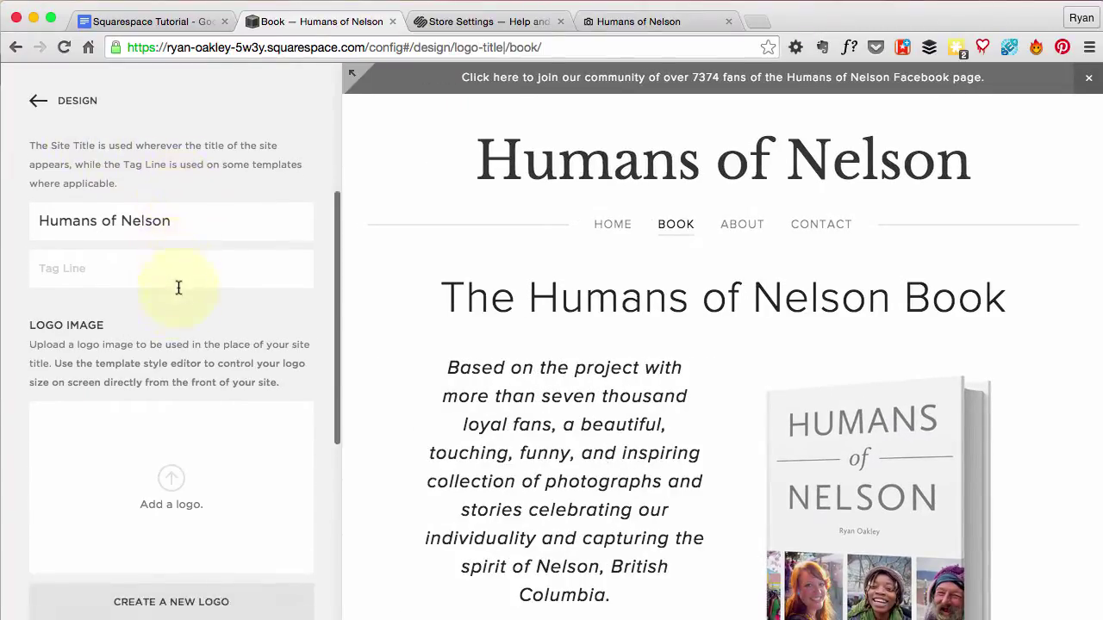
scroll(180, 291, down, 3)
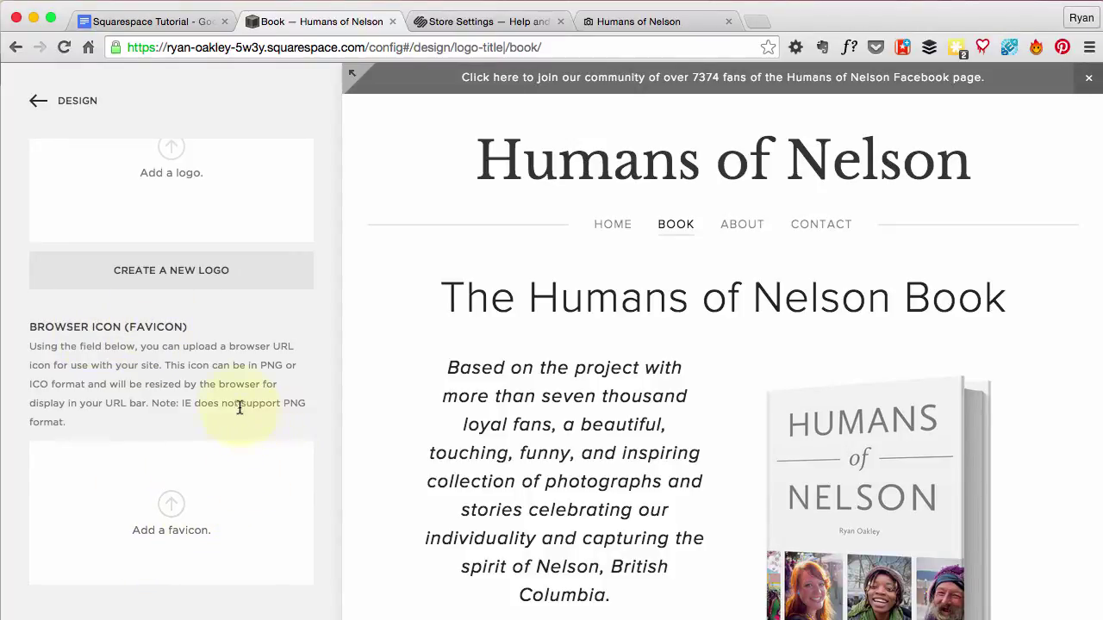
scroll(241, 426, up, 2)
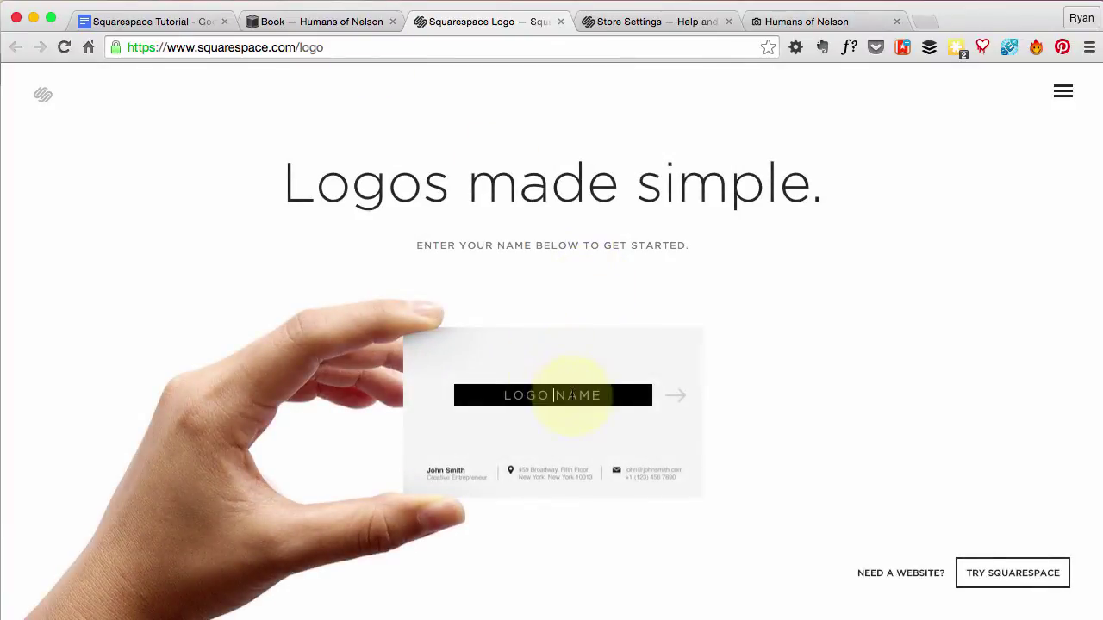
Name the new logo 'Favicon' and search the symbol library for camera icons
click(572, 394)
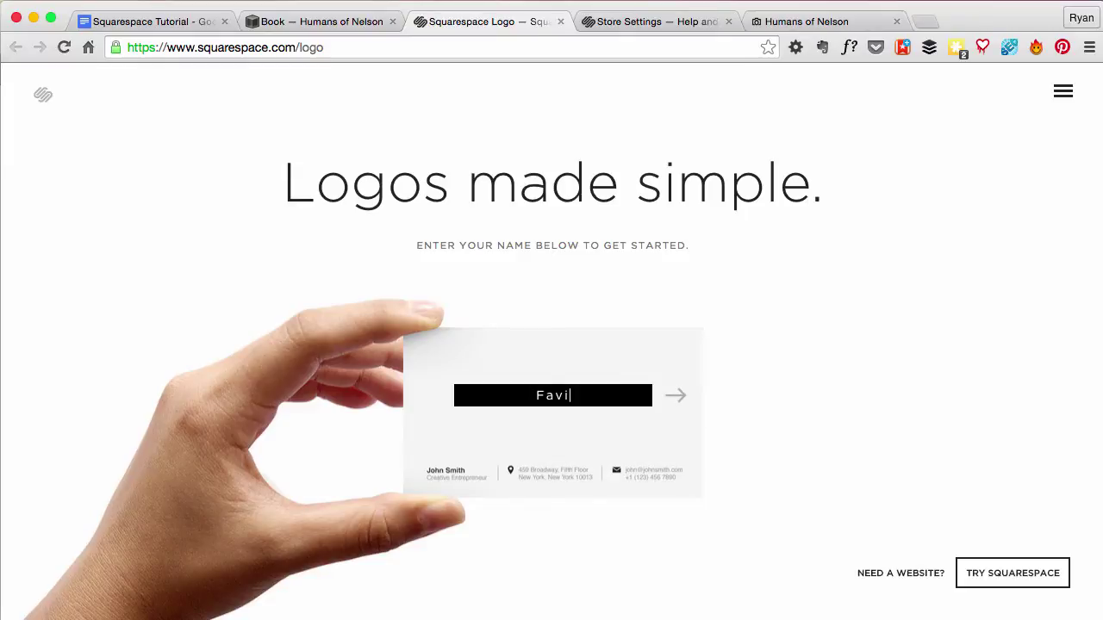
click(673, 395)
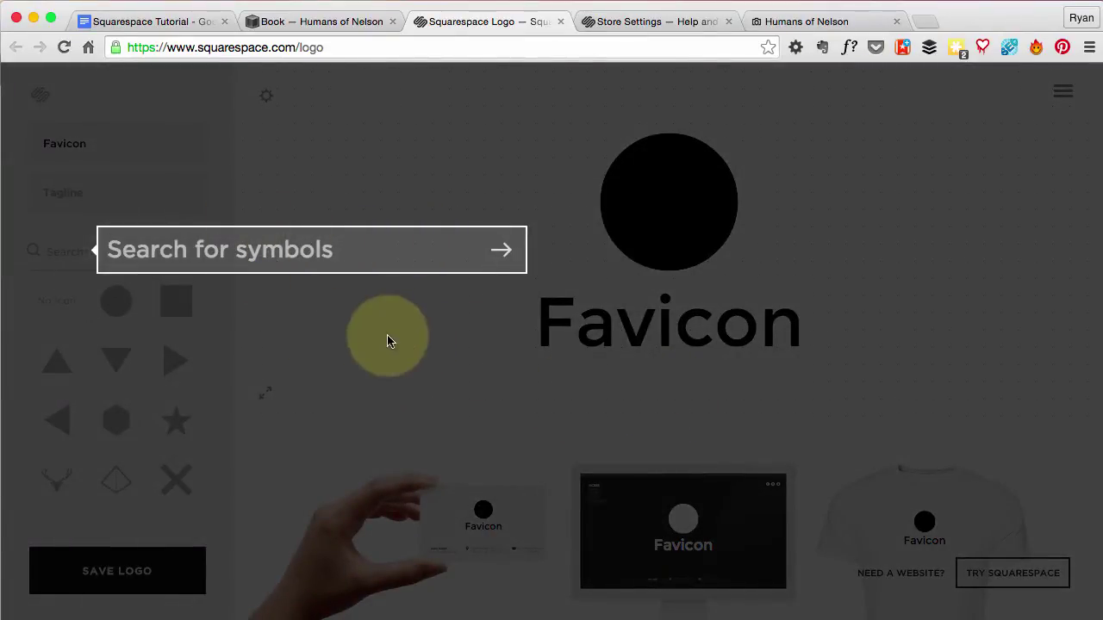
click(138, 249)
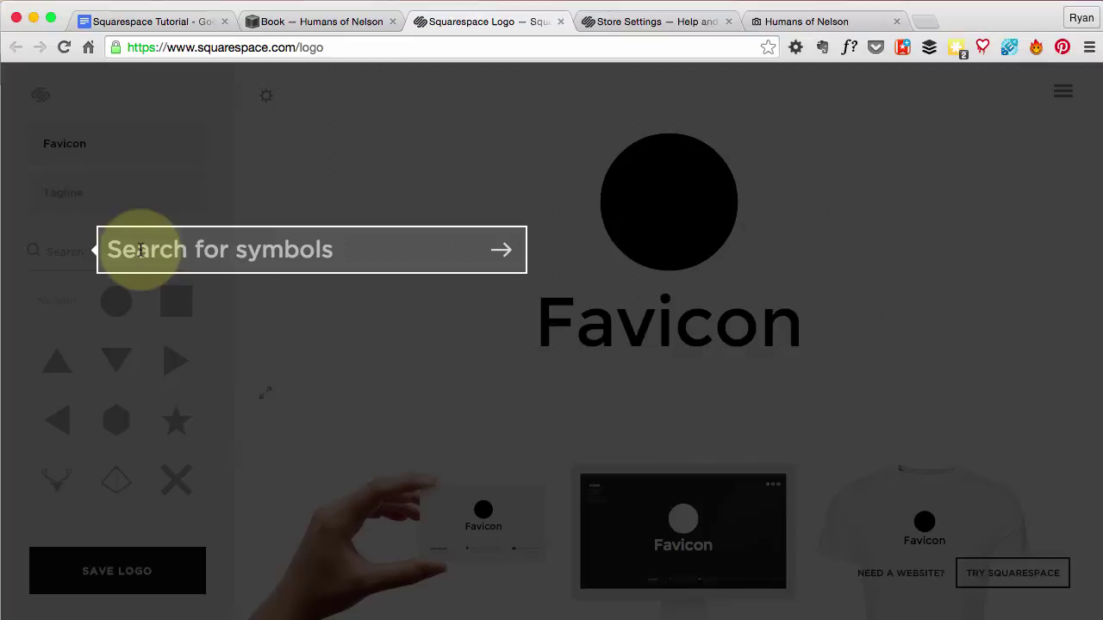
text(camera)
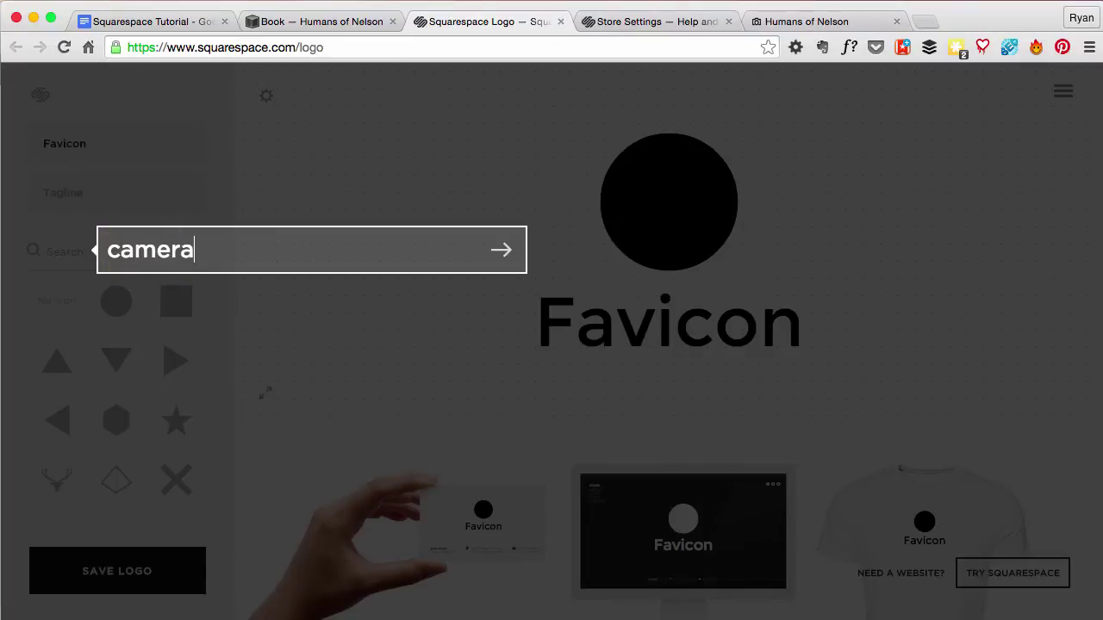
key(Return)
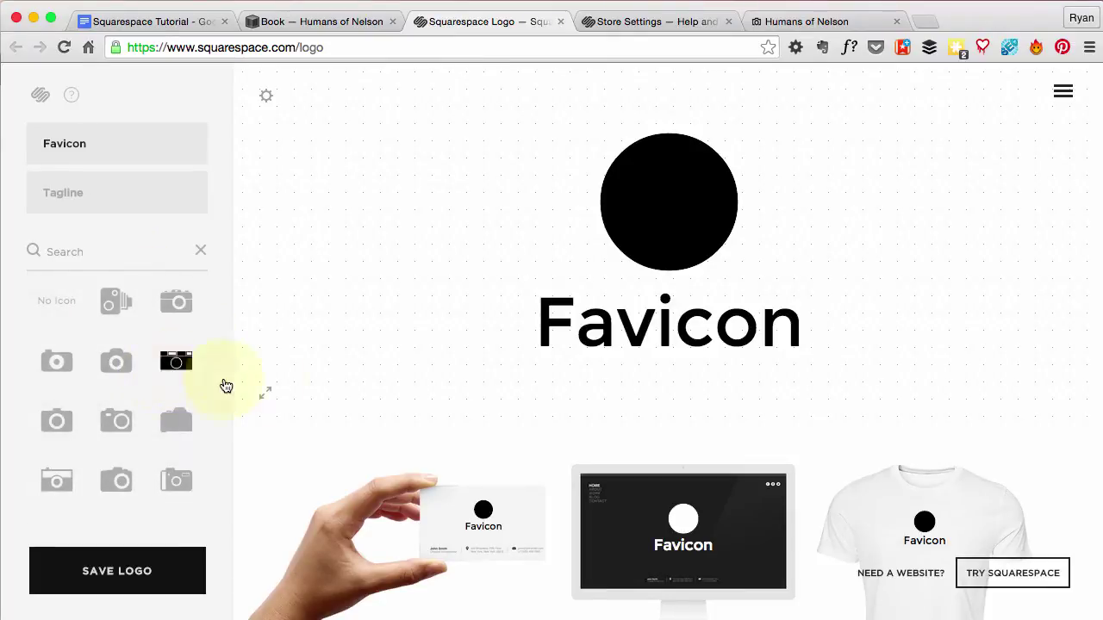
Delete the Favicon text and the black circle from the logo canvas
click(660, 207)
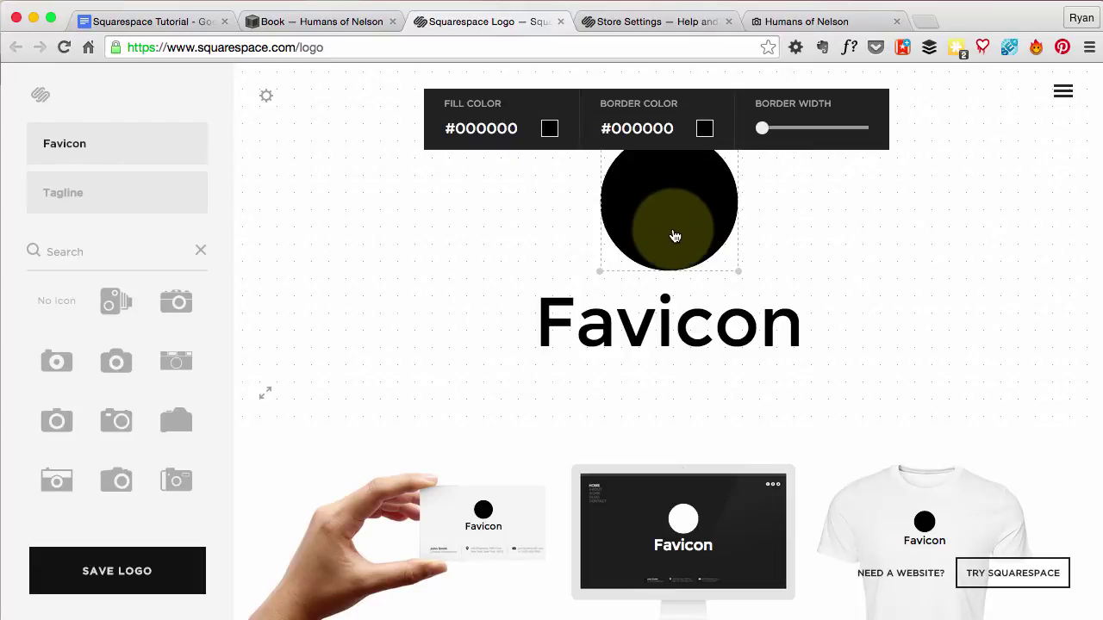
click(492, 276)
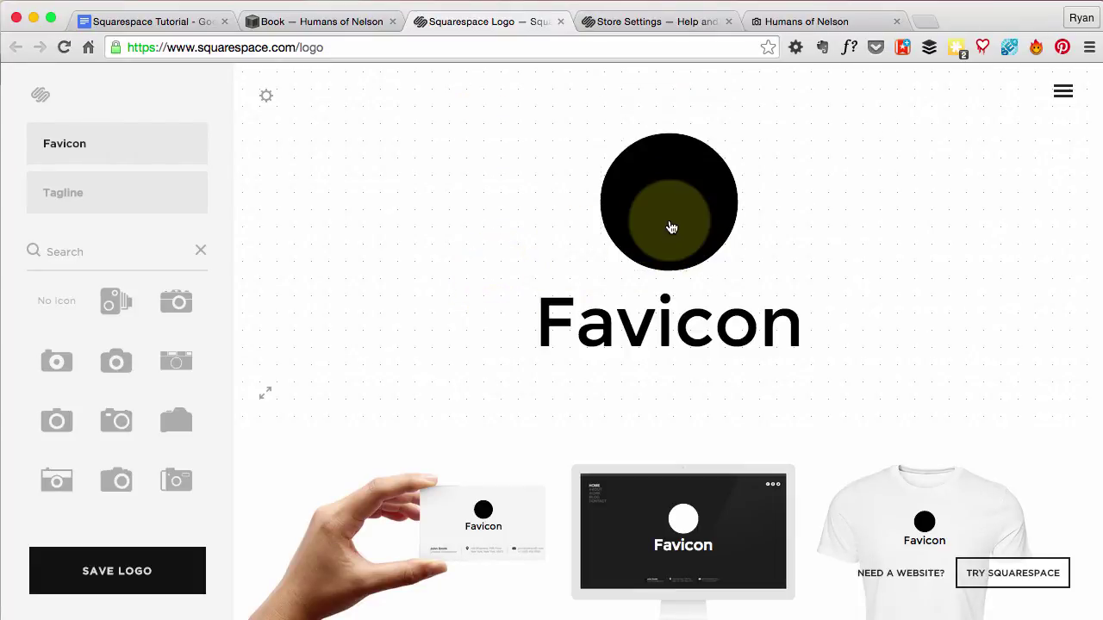
click(603, 331)
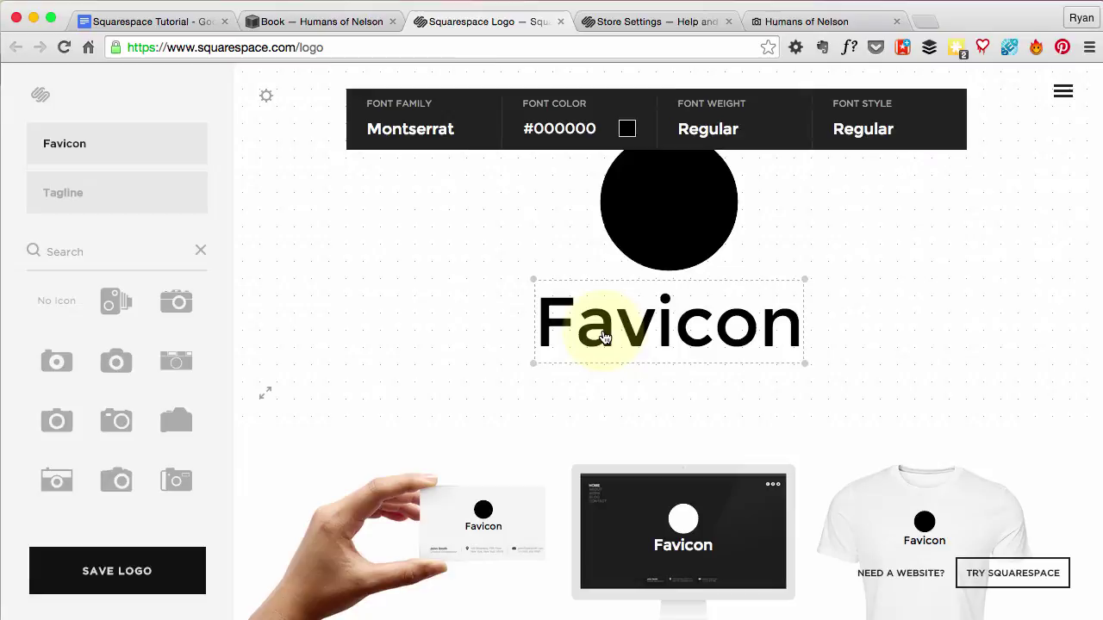
key(BackSpace)
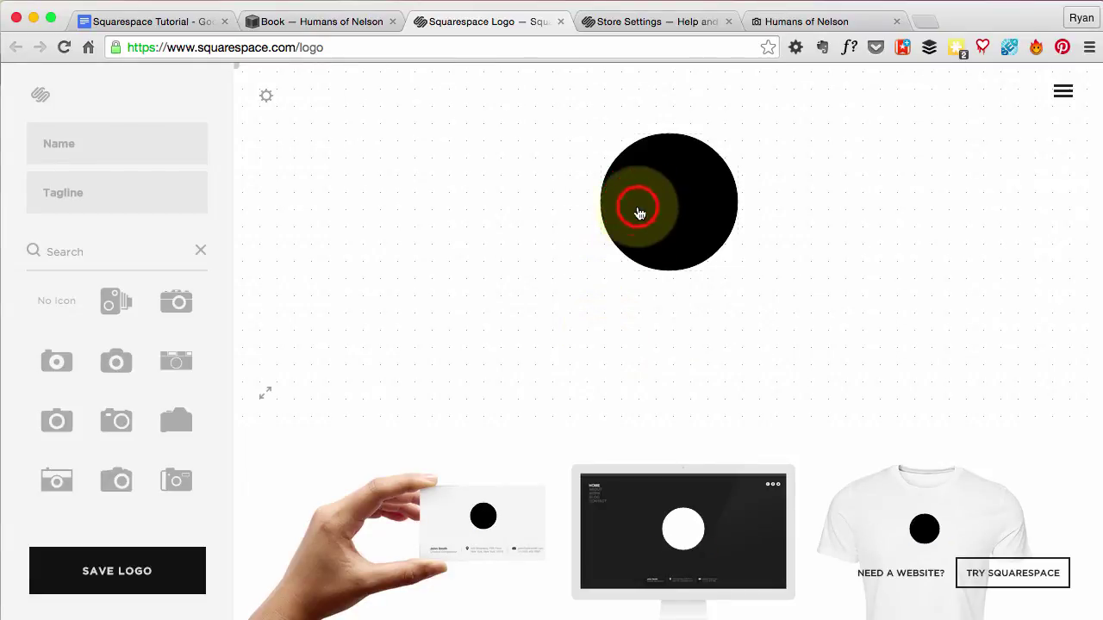
click(639, 213)
key(BackSpace)
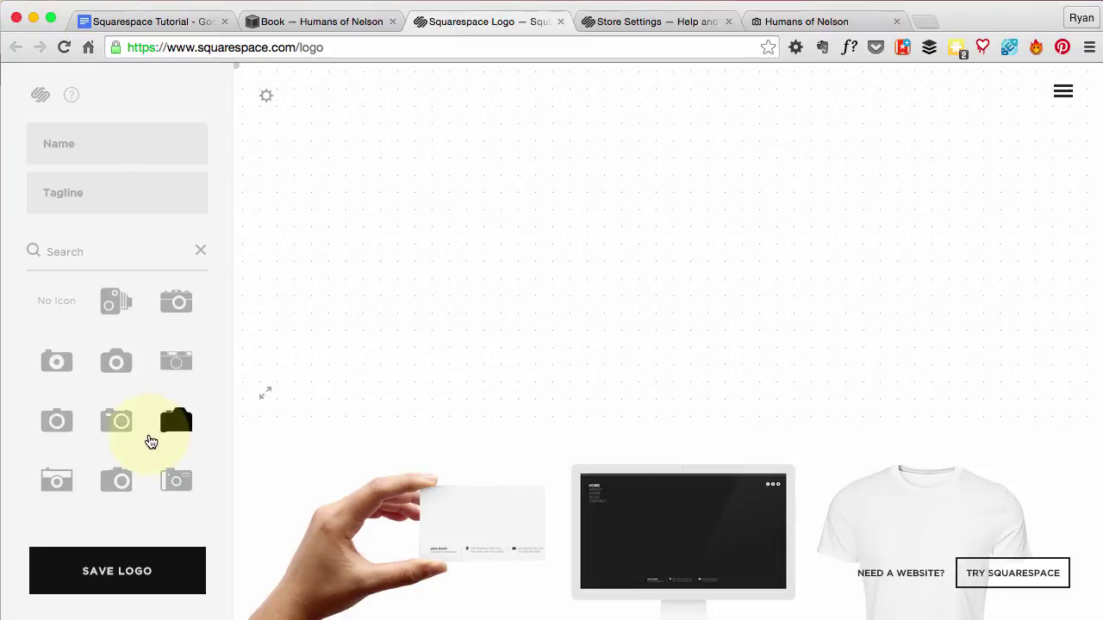
Add the black outline camera icon to the canvas and check its colour
scroll(151, 442, down, 5)
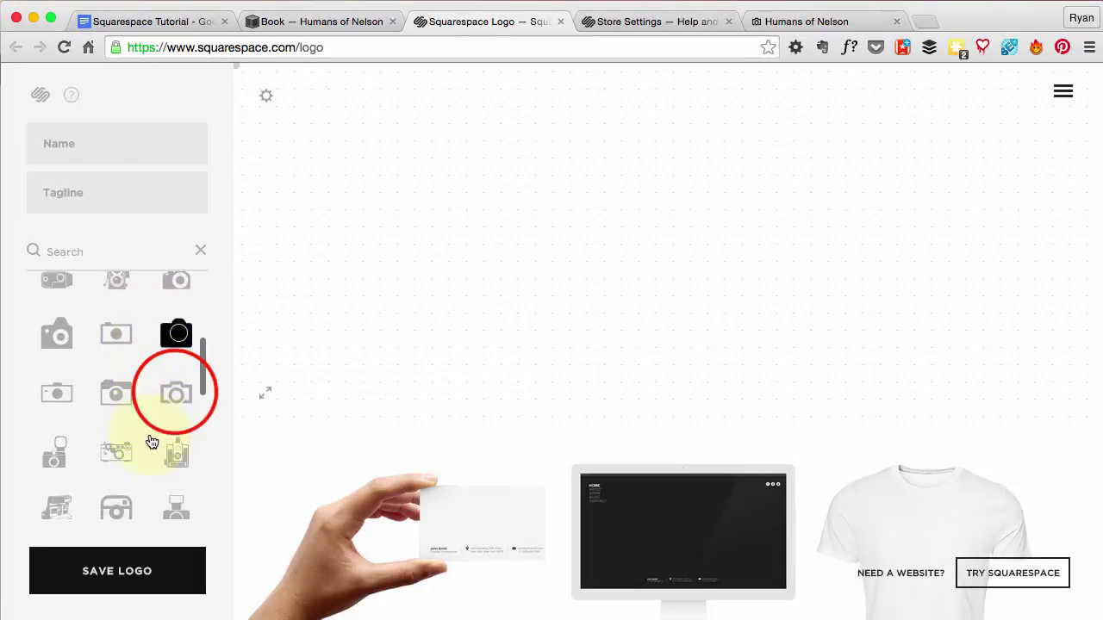
click(176, 393)
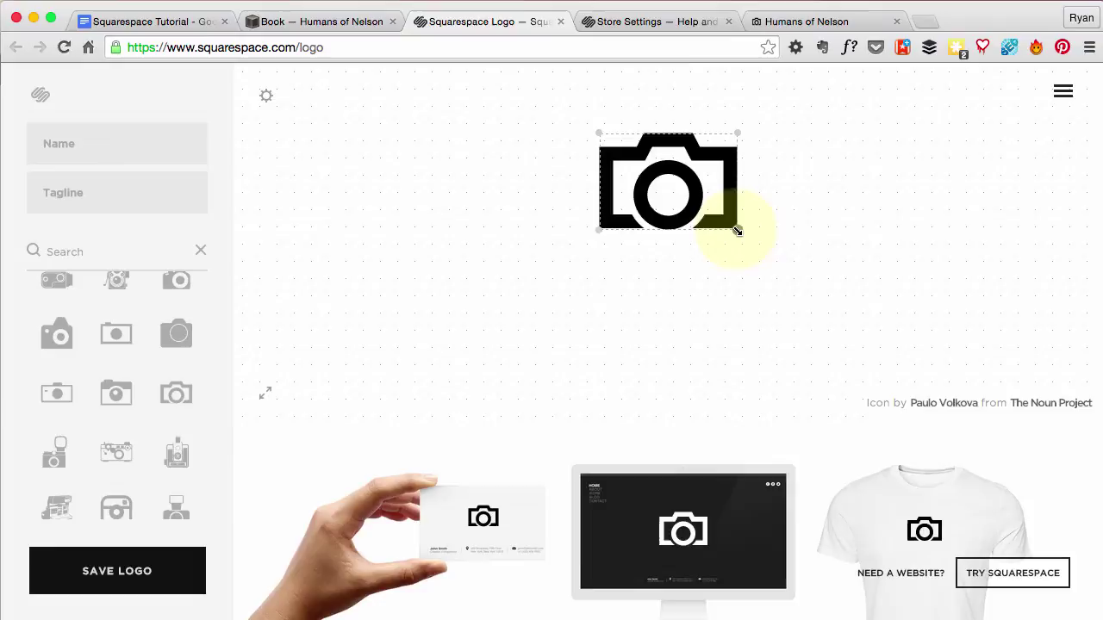
click(710, 233)
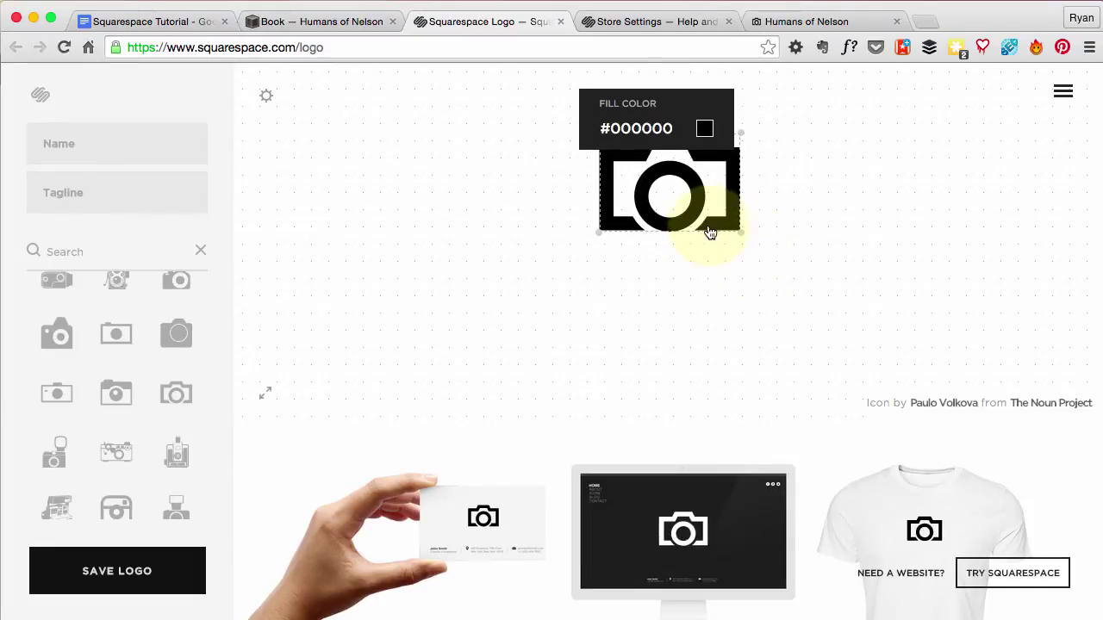
click(796, 268)
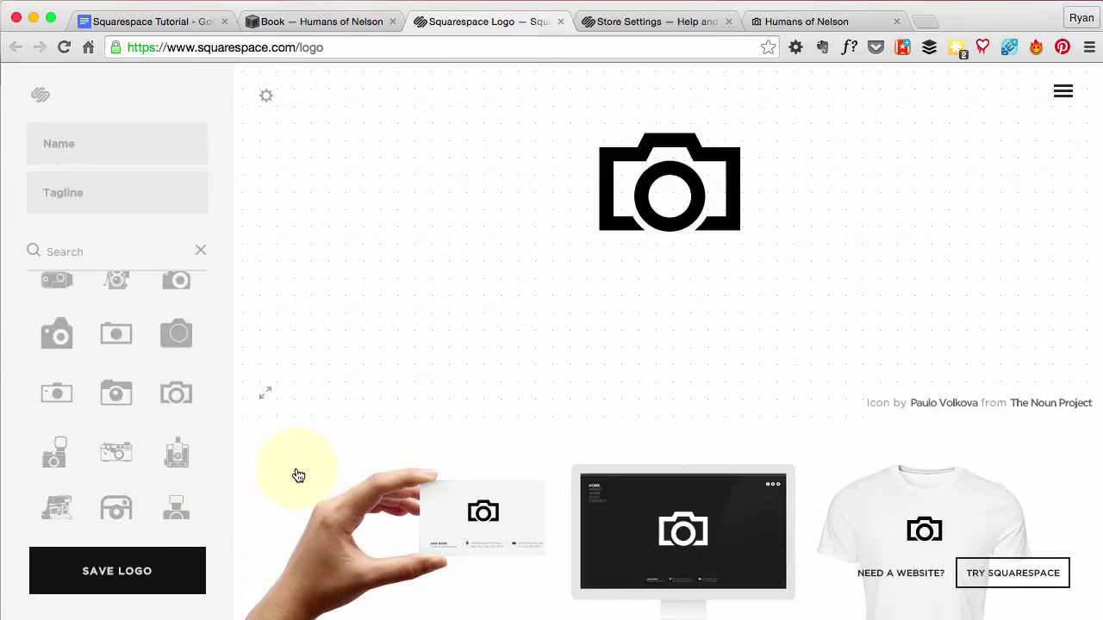
Choose the high-res logo download and tick 'I'm an existing Squarespace customer'
click(166, 573)
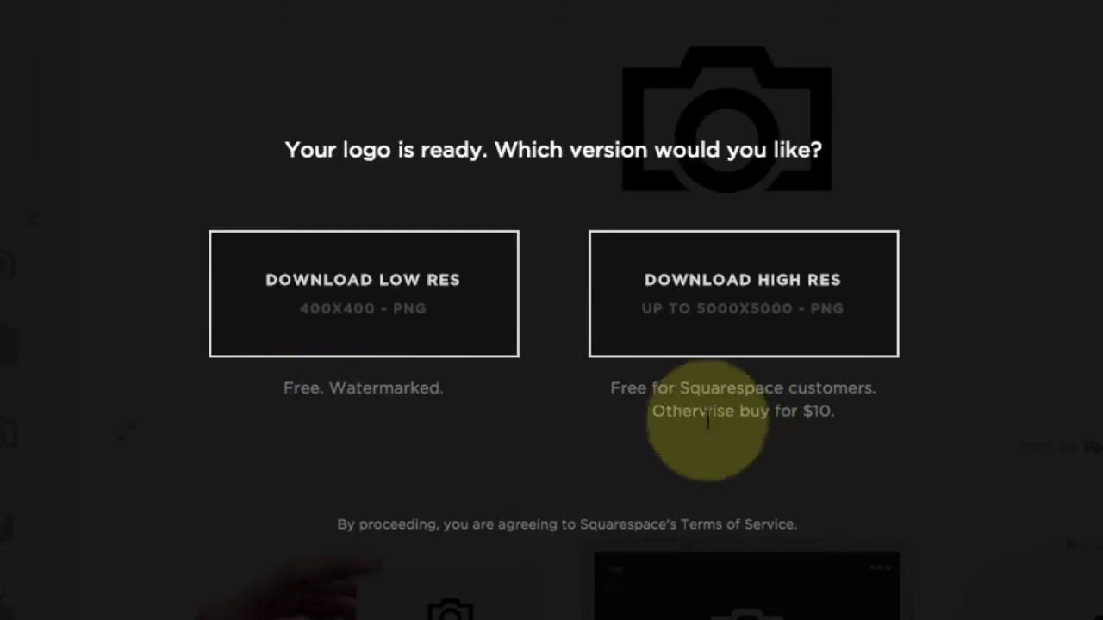
click(653, 412)
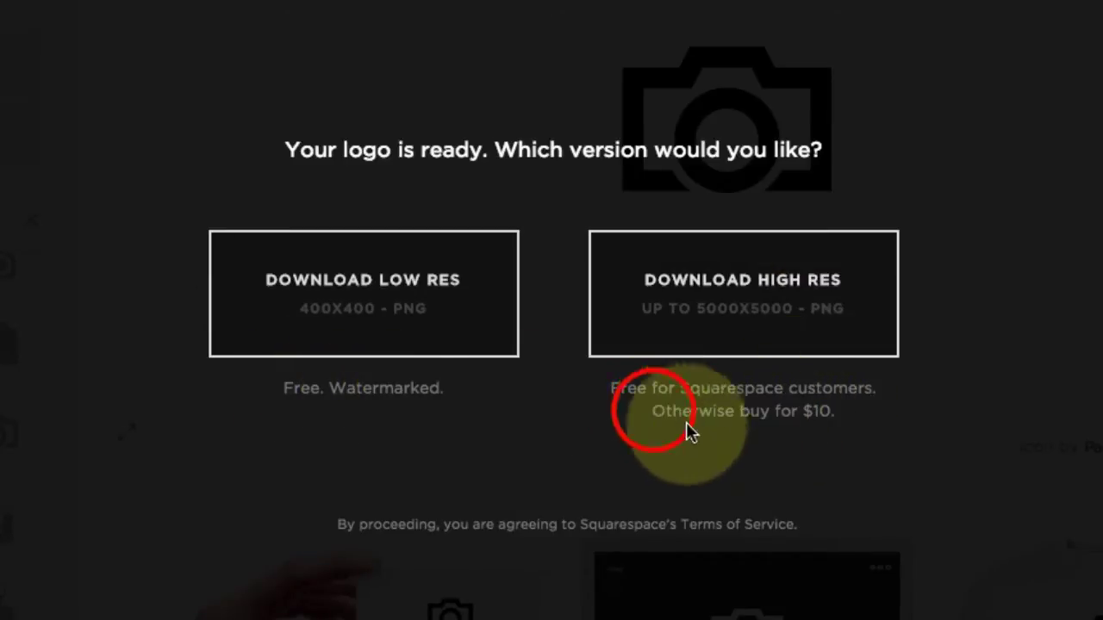
drag(653, 411, 874, 437)
click(856, 437)
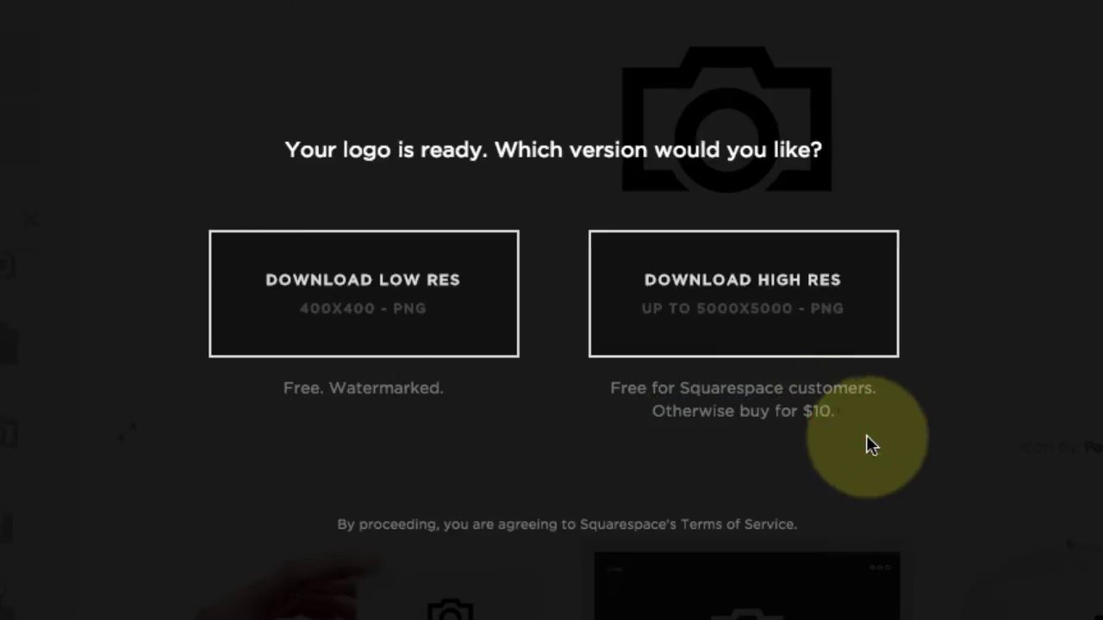
click(741, 291)
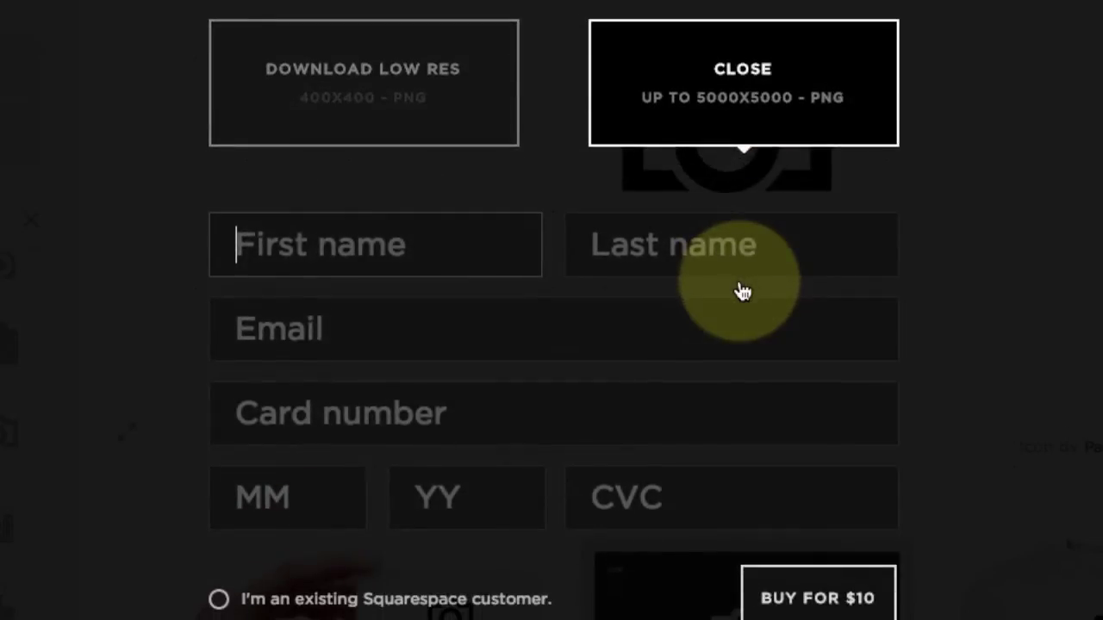
click(218, 599)
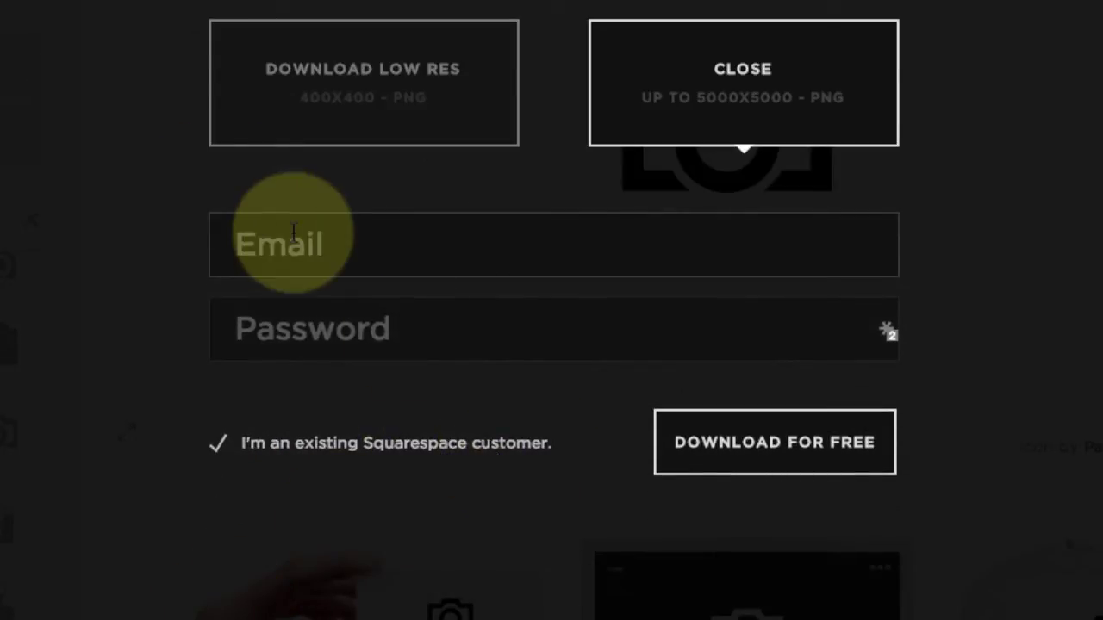
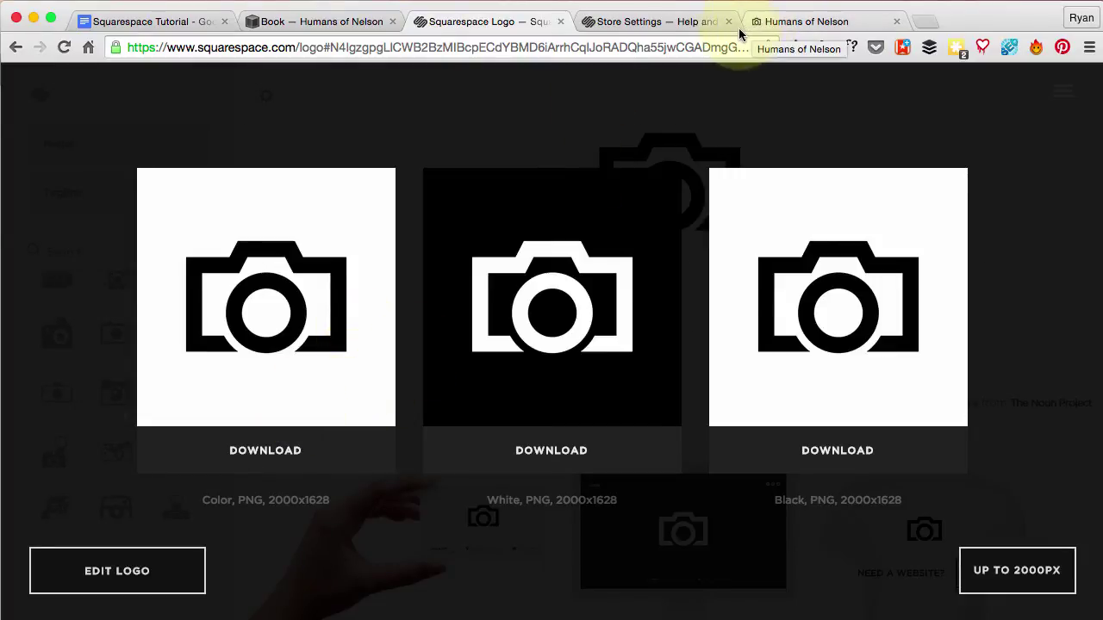
Sign in with the account email, download the Color PNG, and open logo (1).png in Preview
click(269, 453)
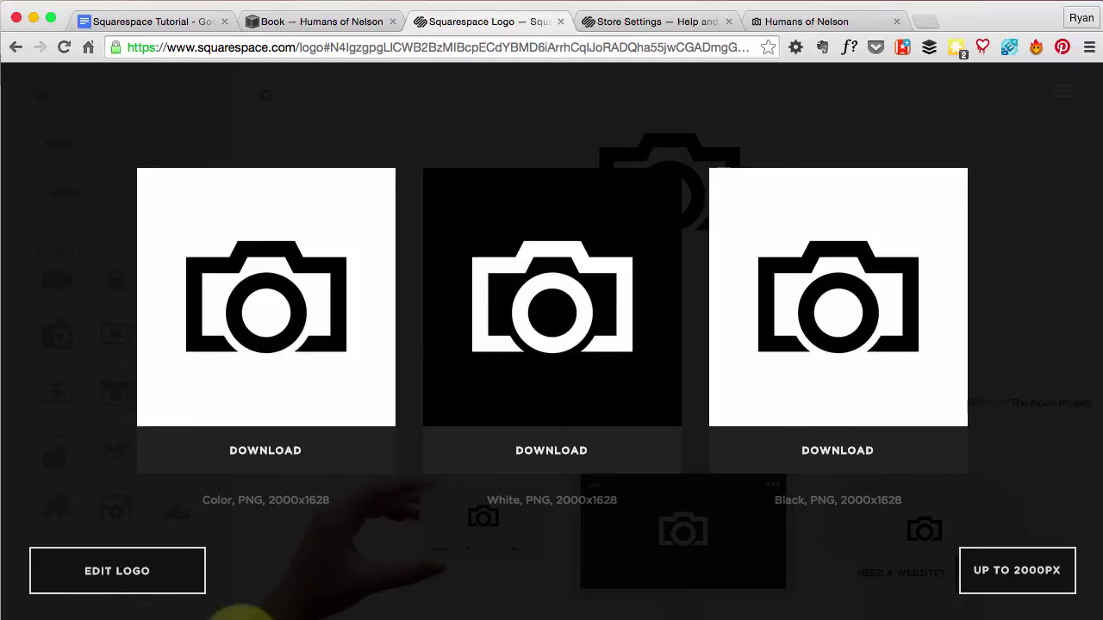
click(724, 617)
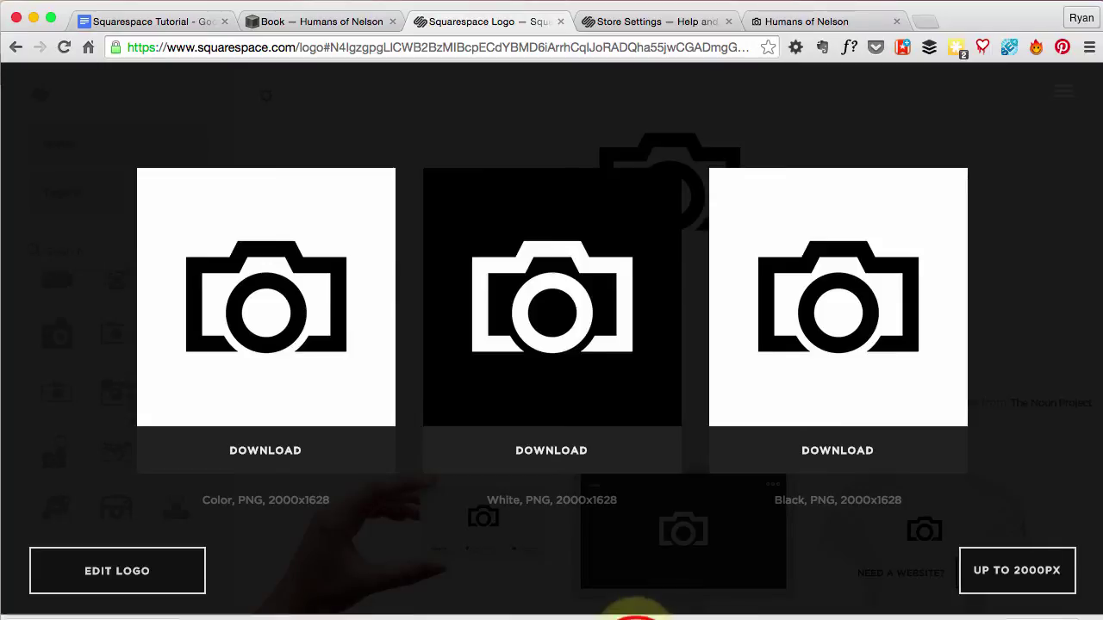
click(112, 607)
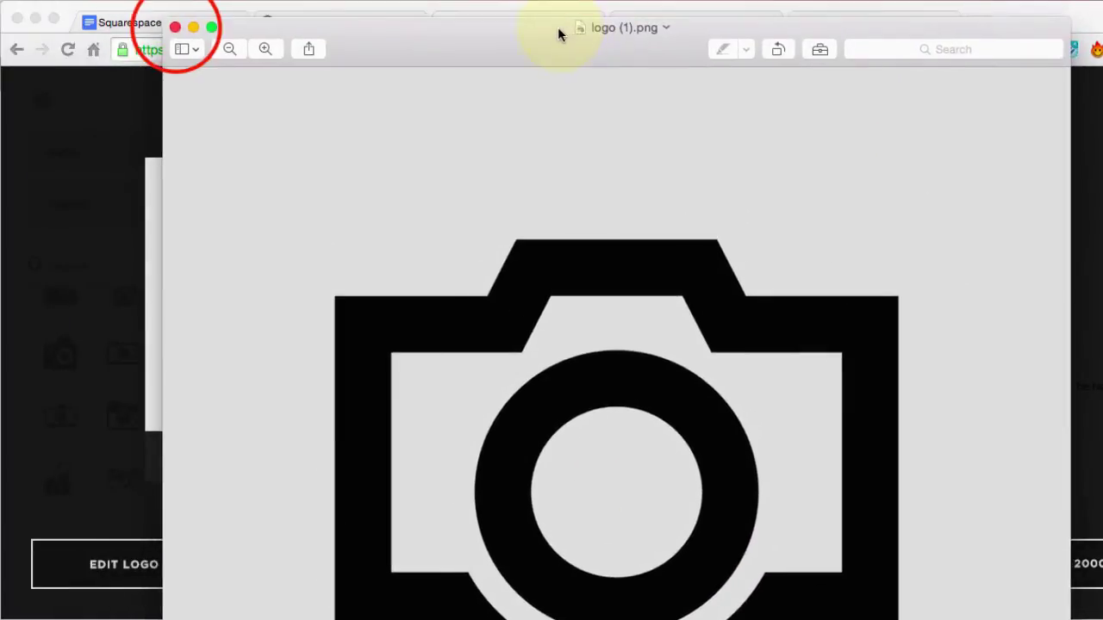
Close Preview and upload Downloads > logo (1).png as the Book site's favicon
click(176, 27)
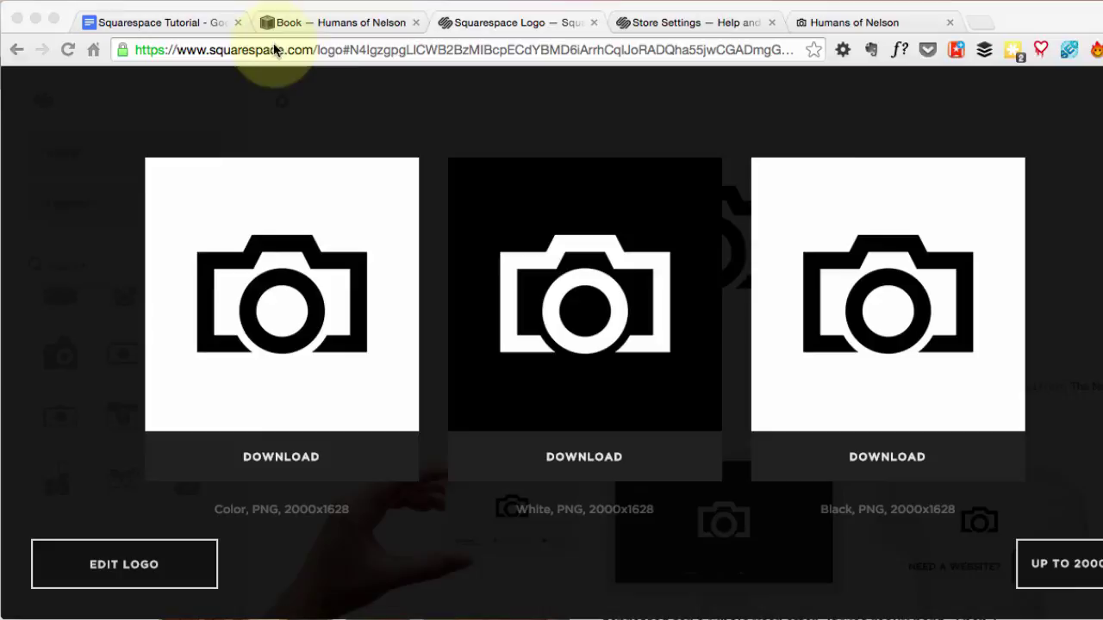
click(337, 26)
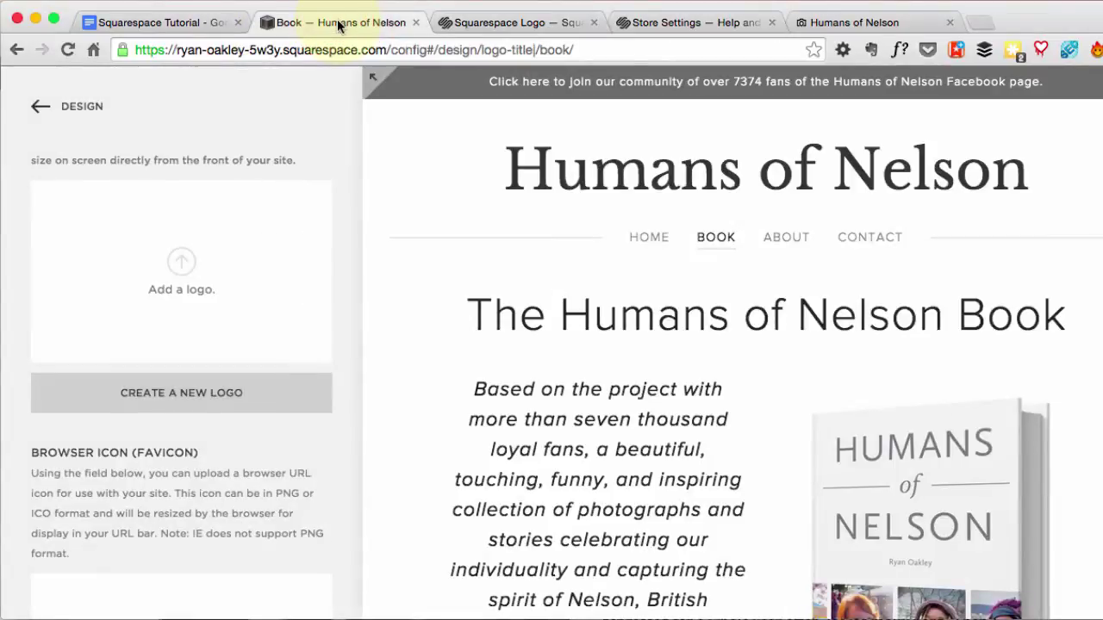
scroll(224, 336, down, 5)
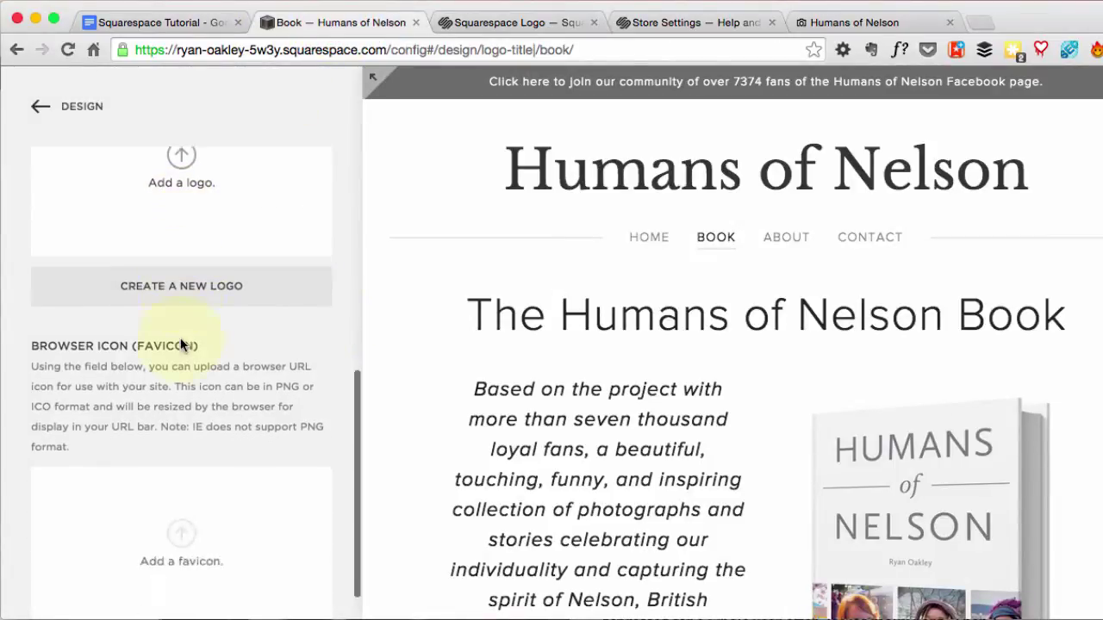
click(186, 491)
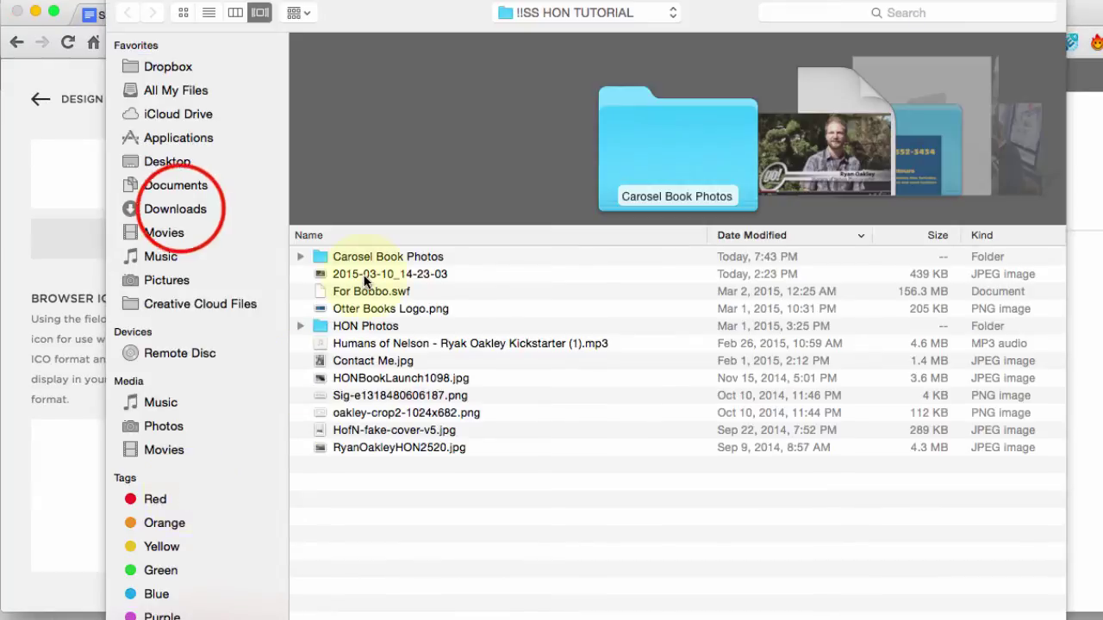
click(205, 212)
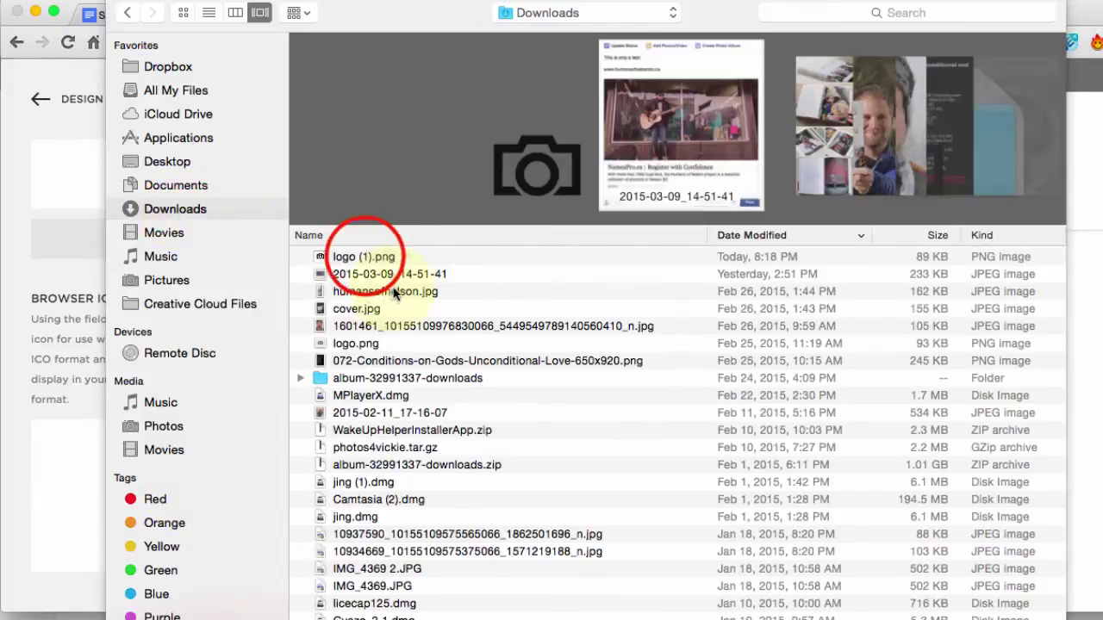
click(363, 256)
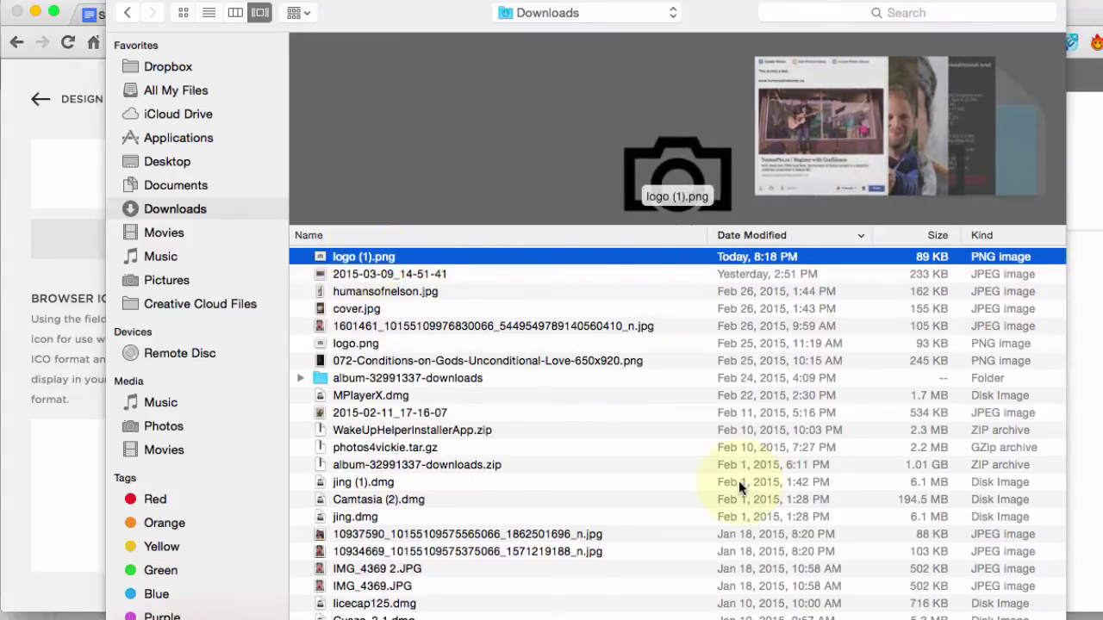
key(Return)
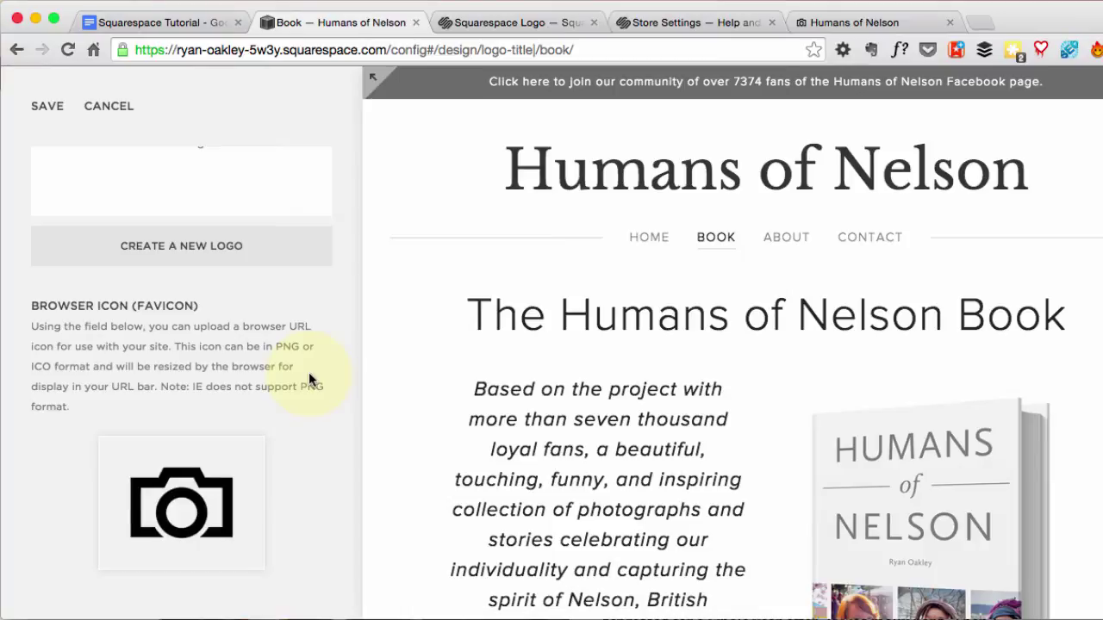
Save the camera favicon, reload to confirm it in Logo & Title, and check the live site tab
click(54, 110)
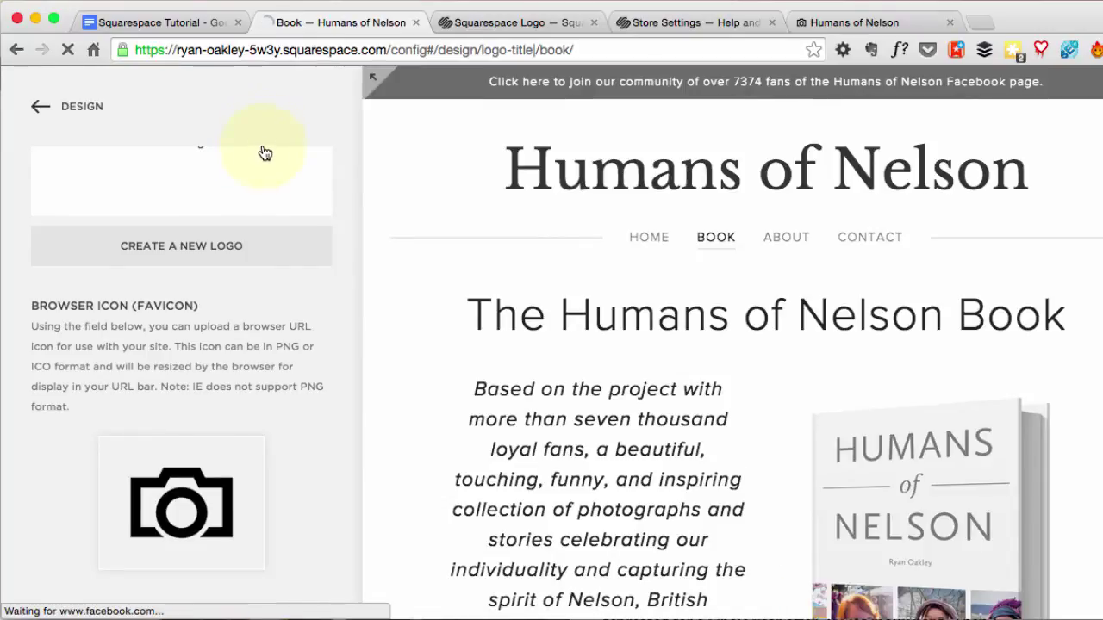
click(41, 106)
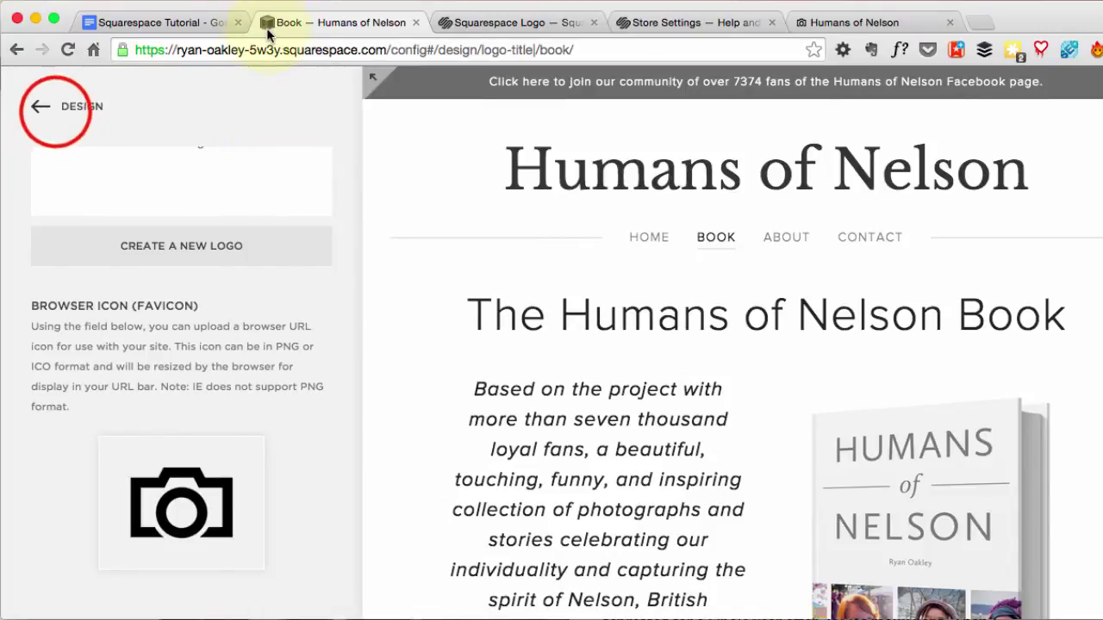
click(67, 49)
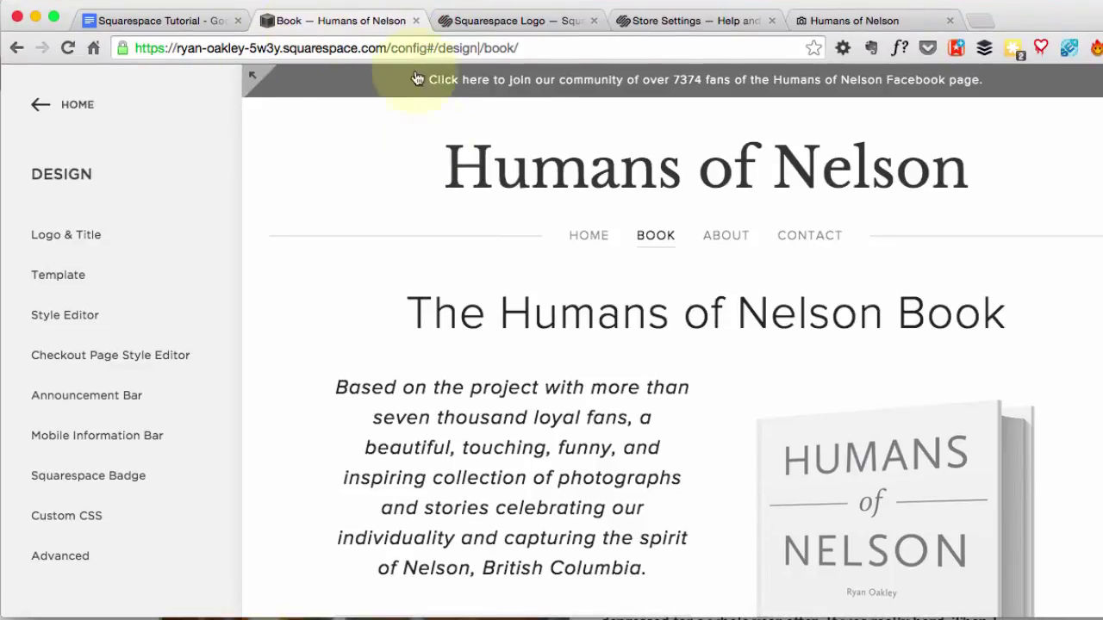
click(65, 235)
scroll(142, 275, down, 5)
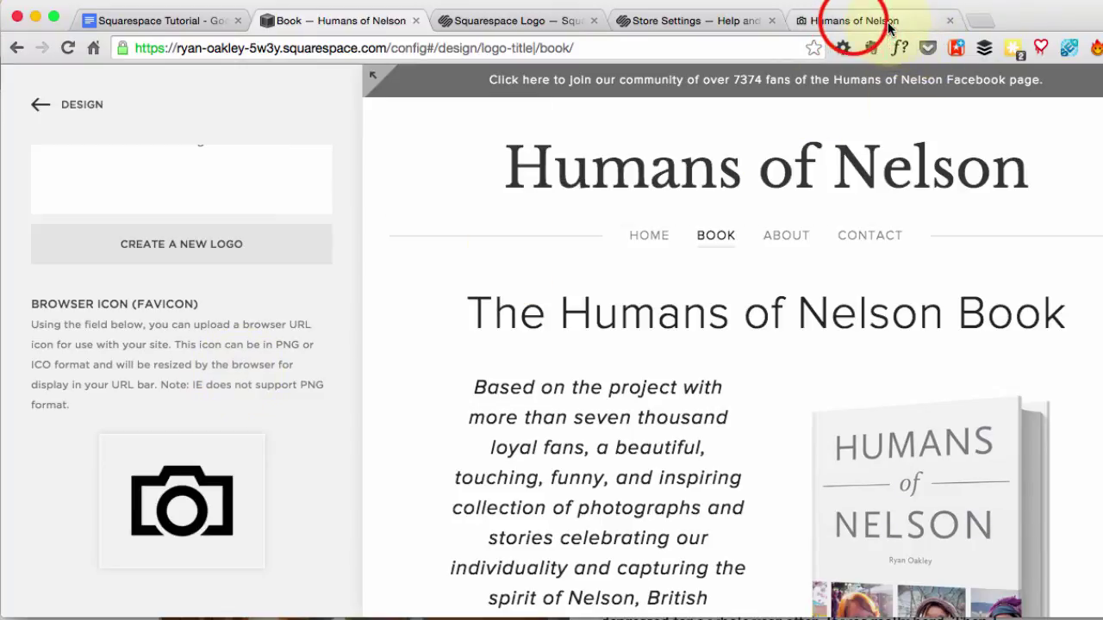
click(855, 22)
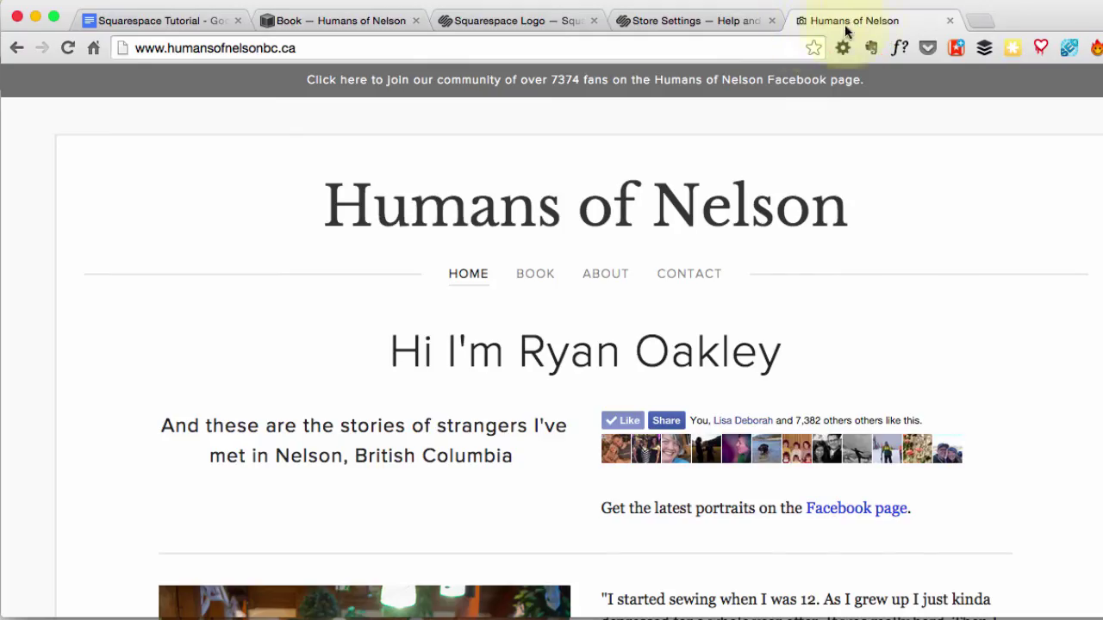
click(332, 21)
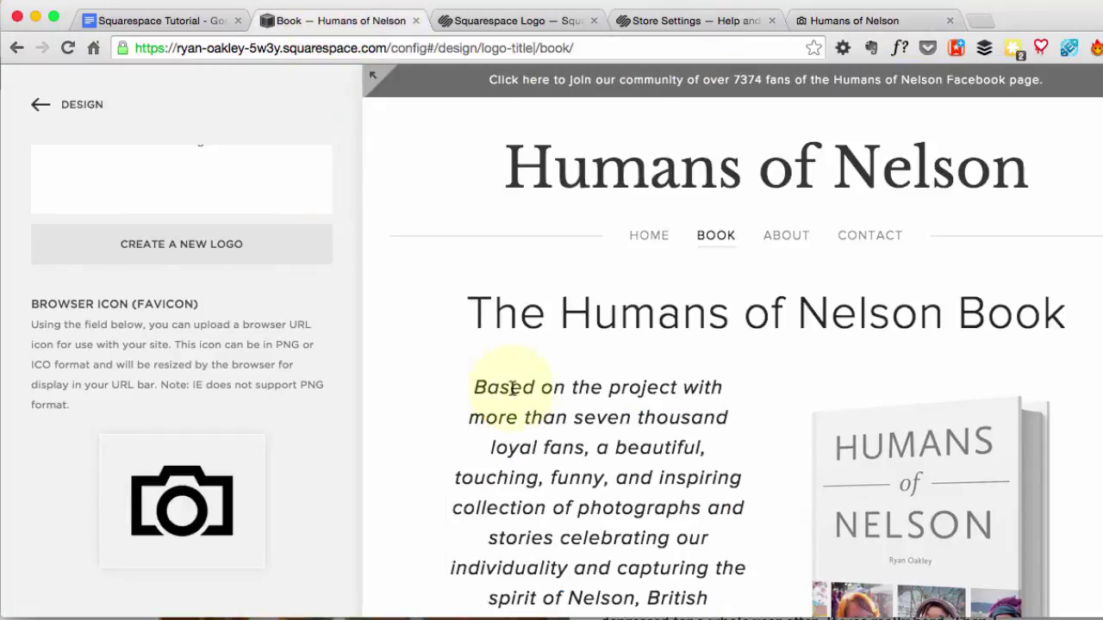